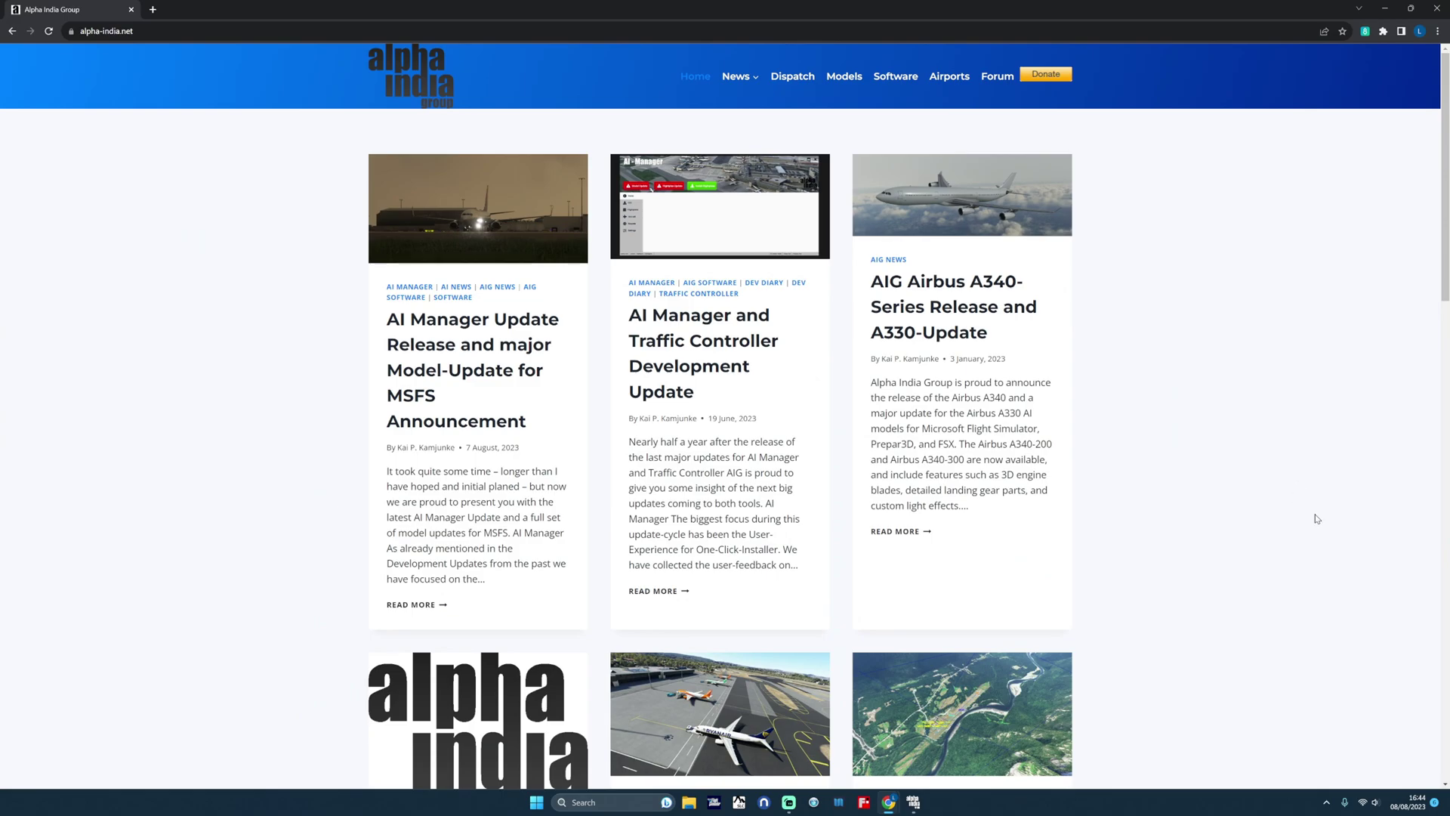
Go to the Alpha India Group Software page listing AIG AI Manager and AIG Traffic Controller.
scroll(1315, 518, "down", 5)
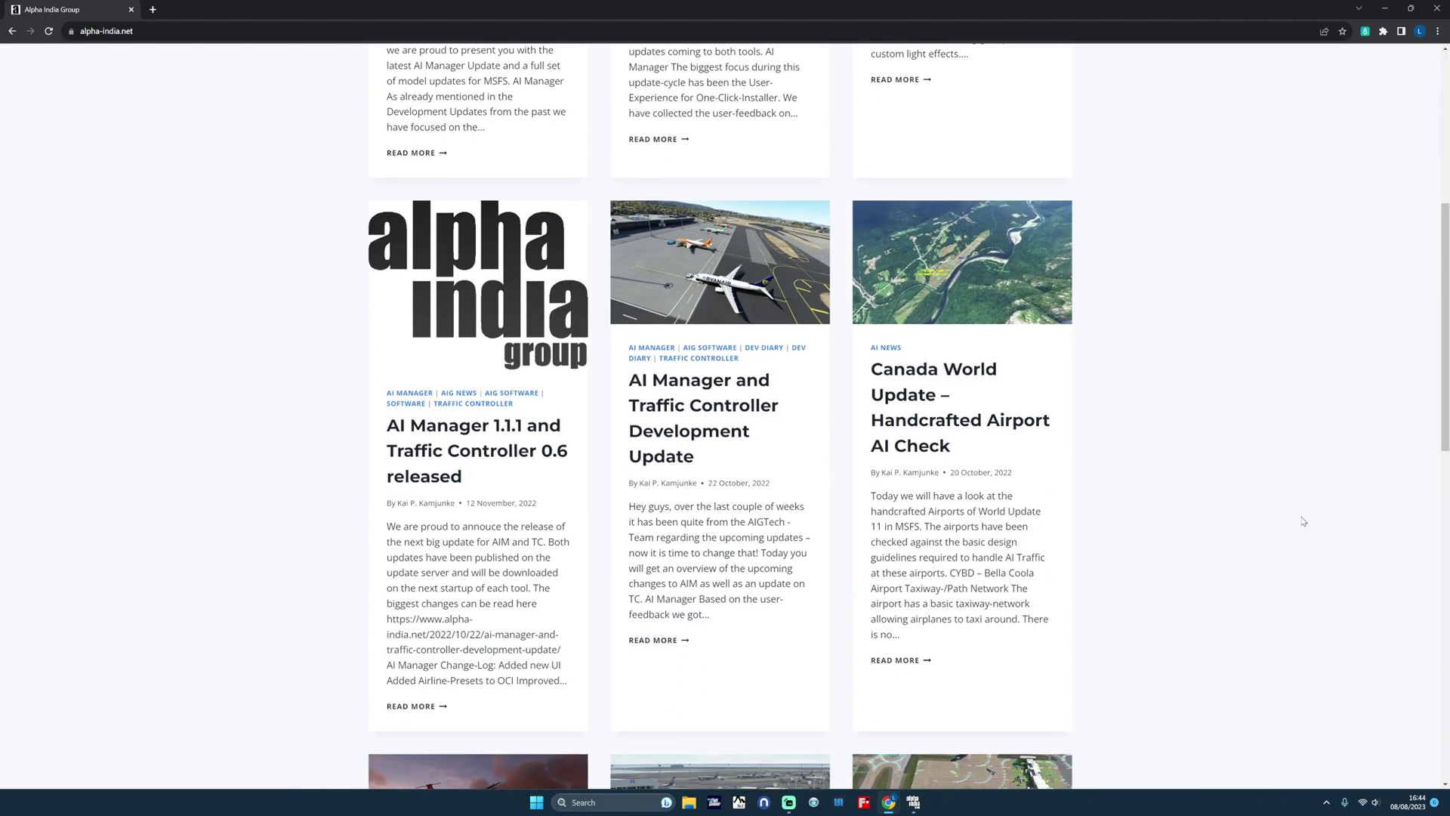
scroll(1313, 517, "up", 5)
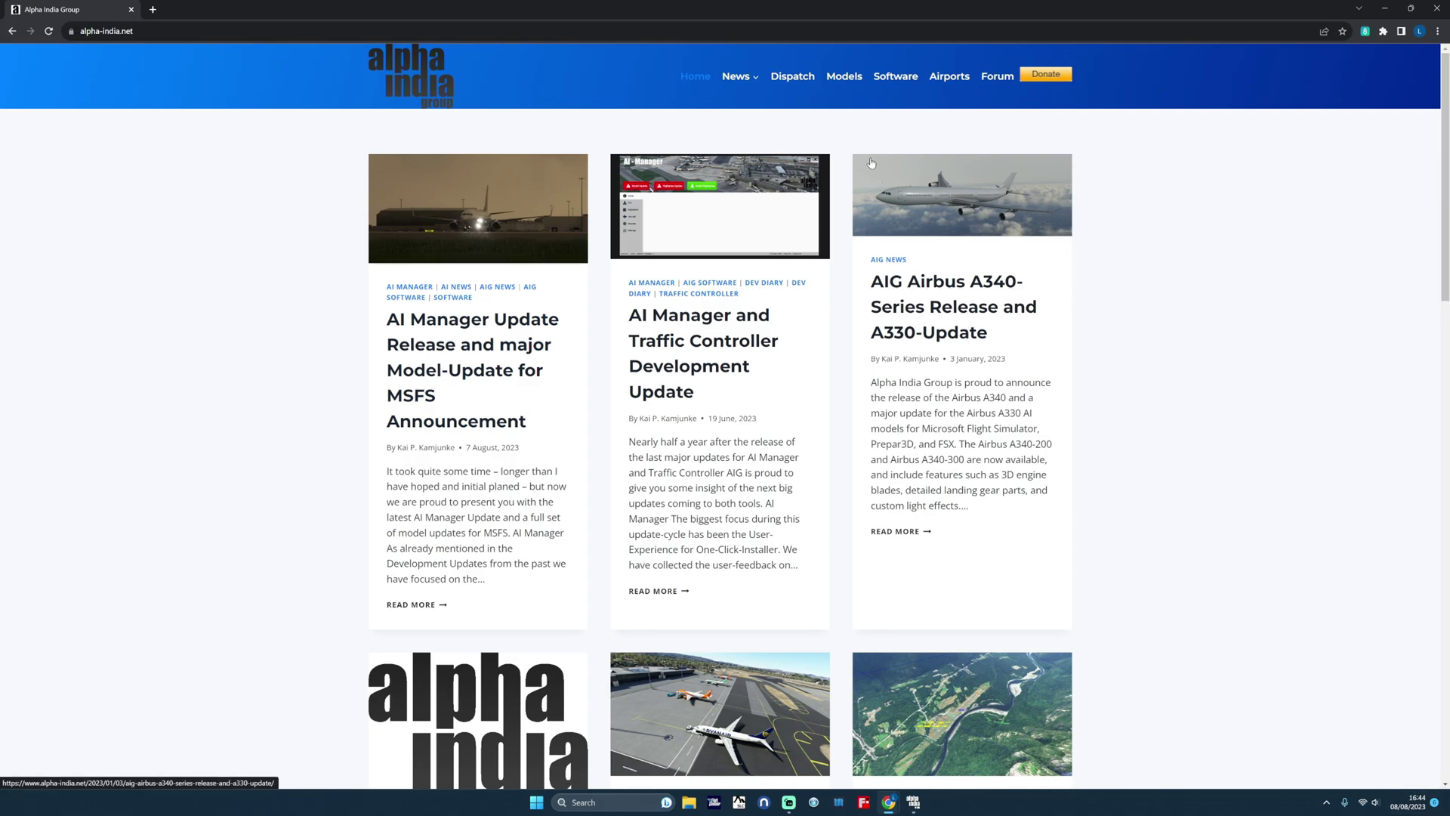
left_click(895, 84)
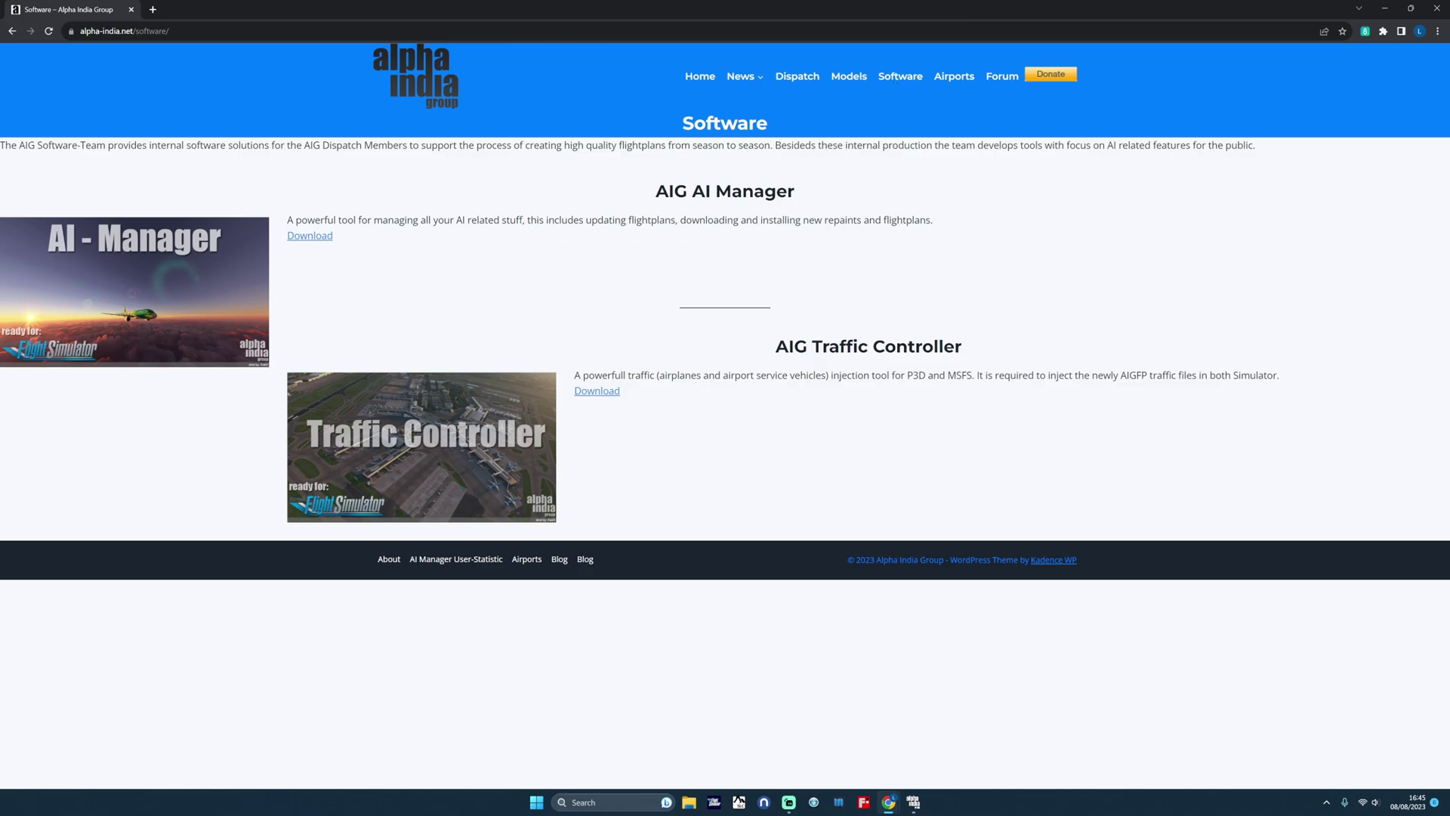
Download AIG_AIManager_1.2.zip (12.9 MB) and show it in the Downloads folder.
left_click_drag(776, 346, 1246, 381)
left_click(1251, 400)
triple_click(866, 198)
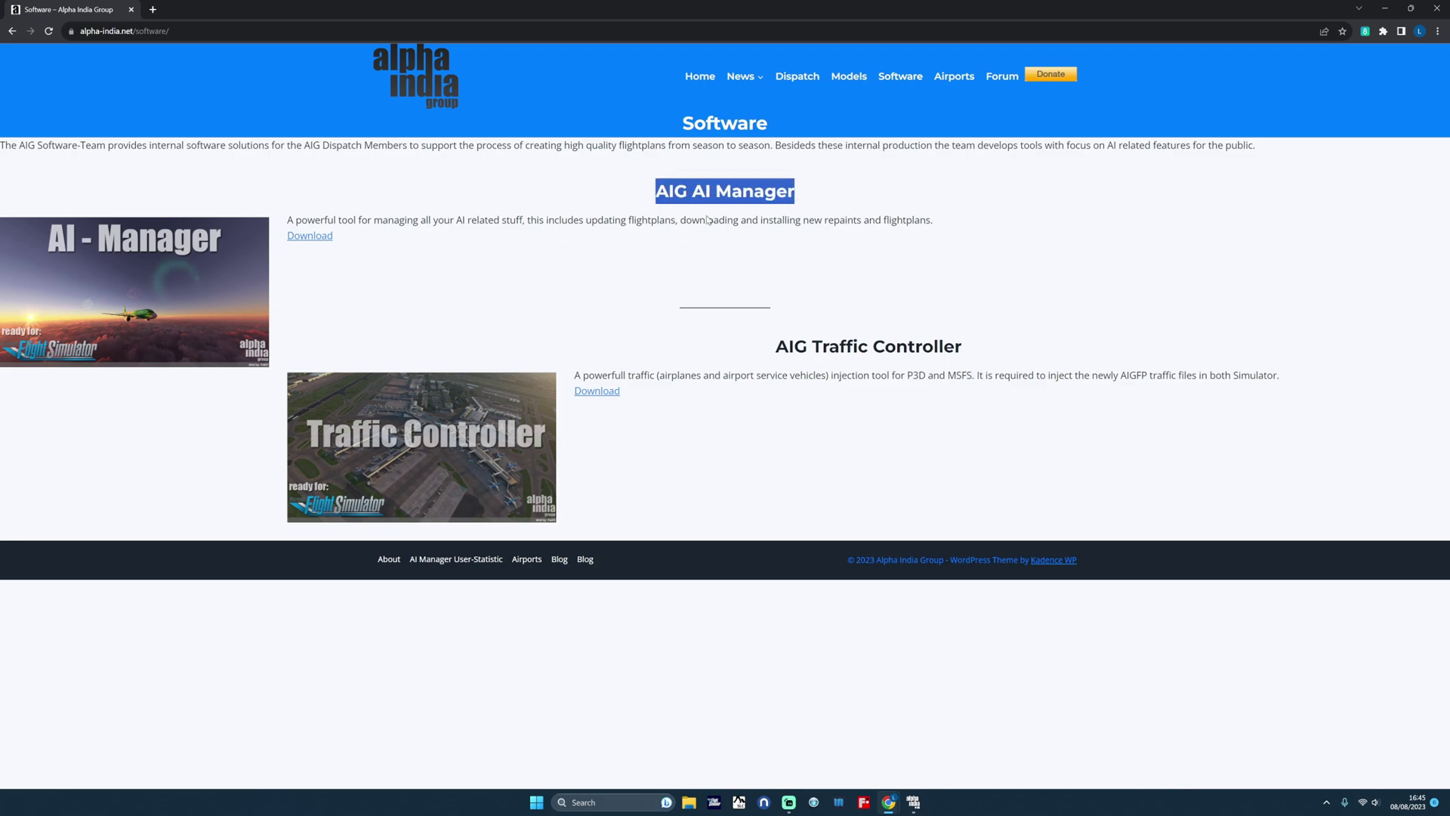
left_click(361, 242)
left_click(309, 237)
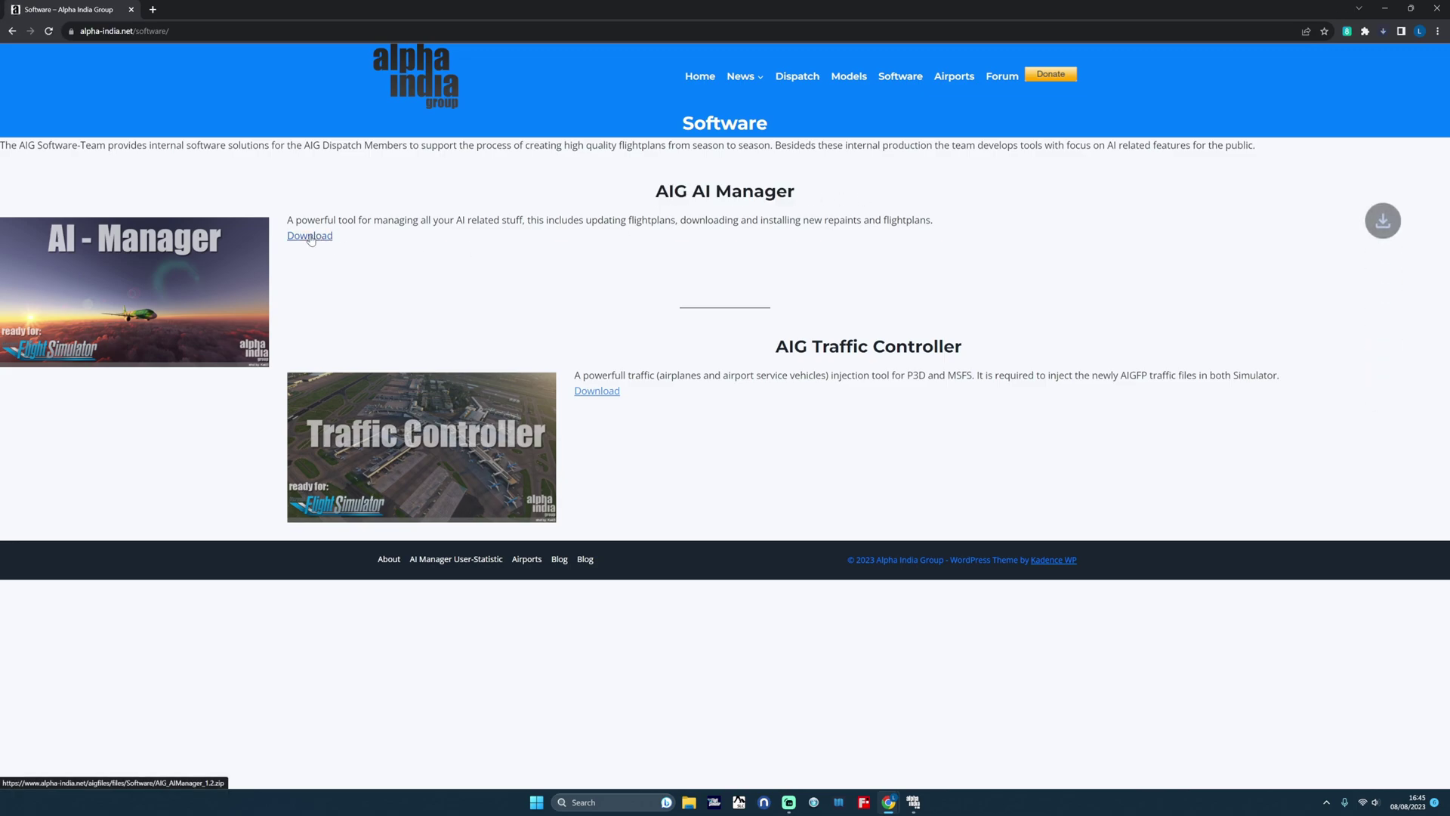
left_click(1383, 33)
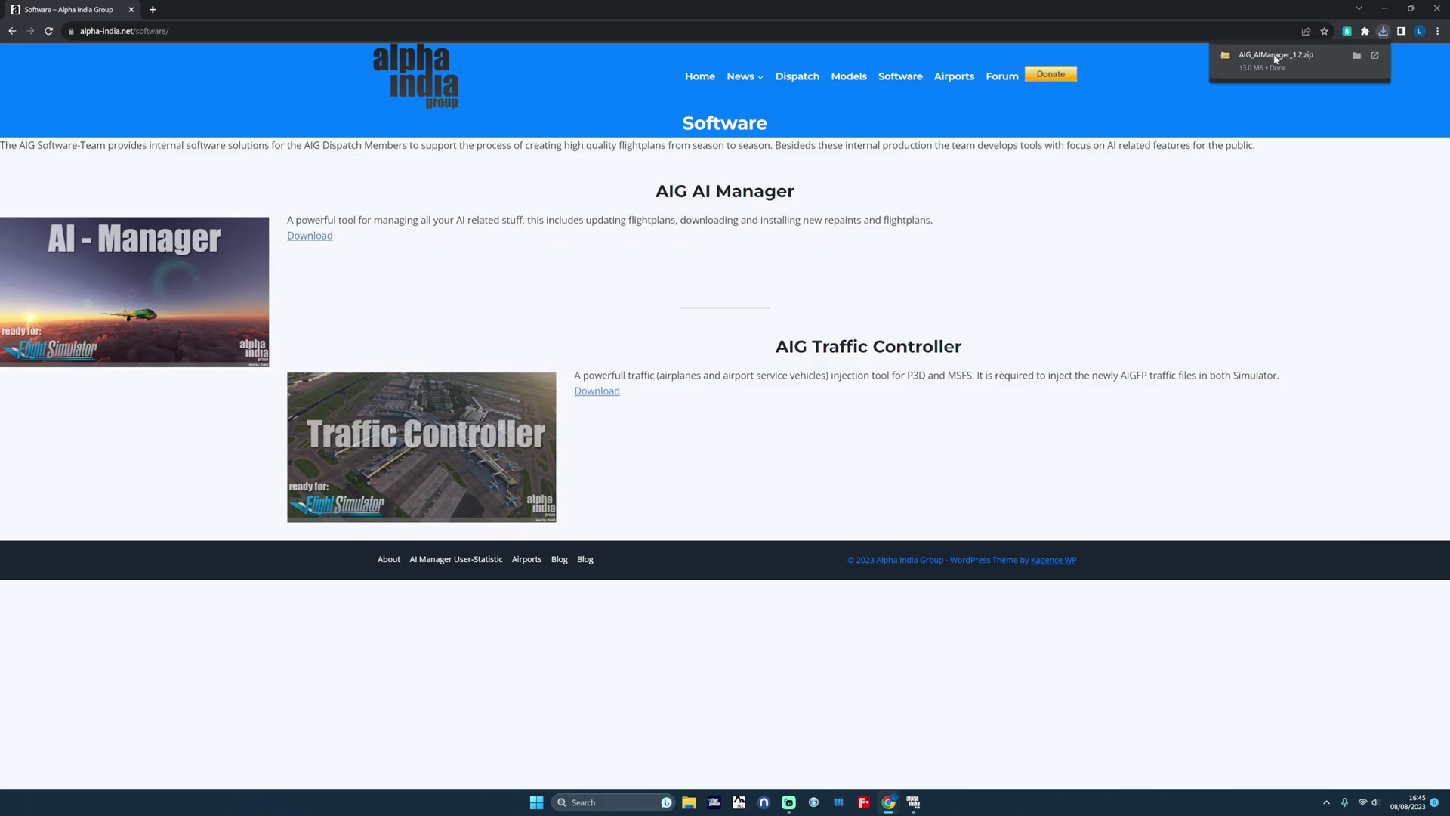
left_click(1275, 59)
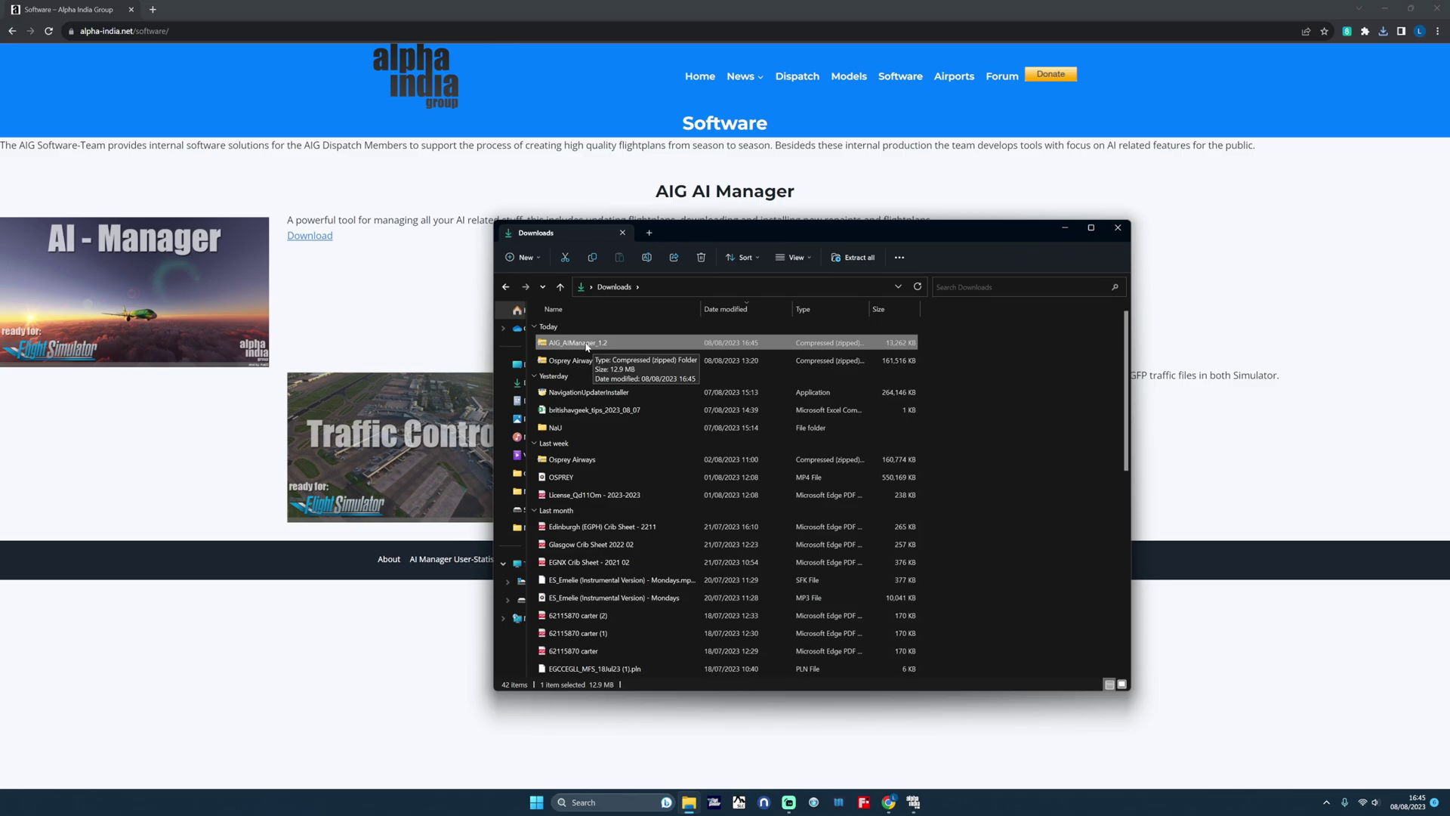
Open the AIG_AIManager_1.2 zip and select the AIGTech - AI Manager application.
double_click(588, 347)
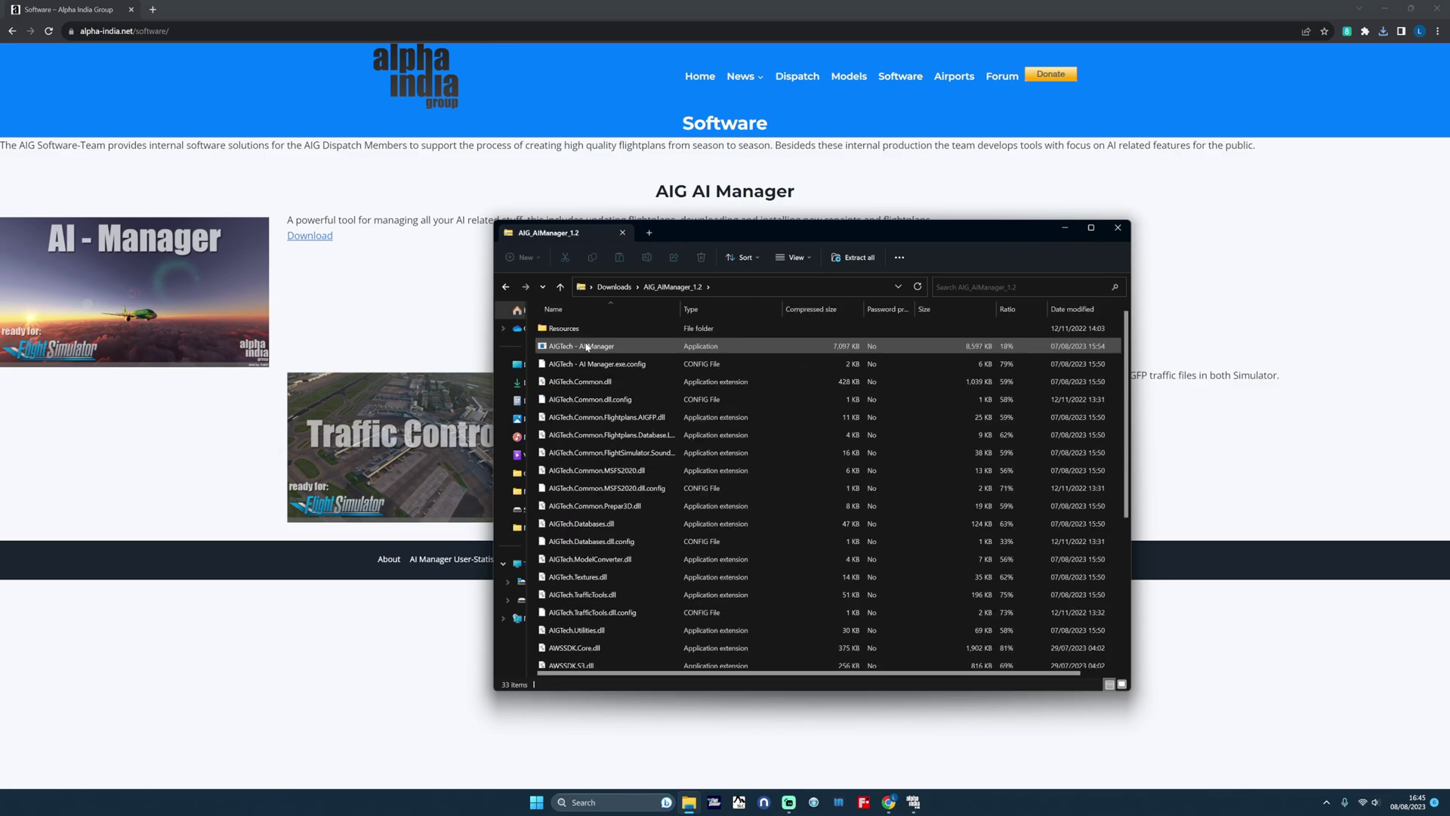
scroll(615, 505, "down", 5)
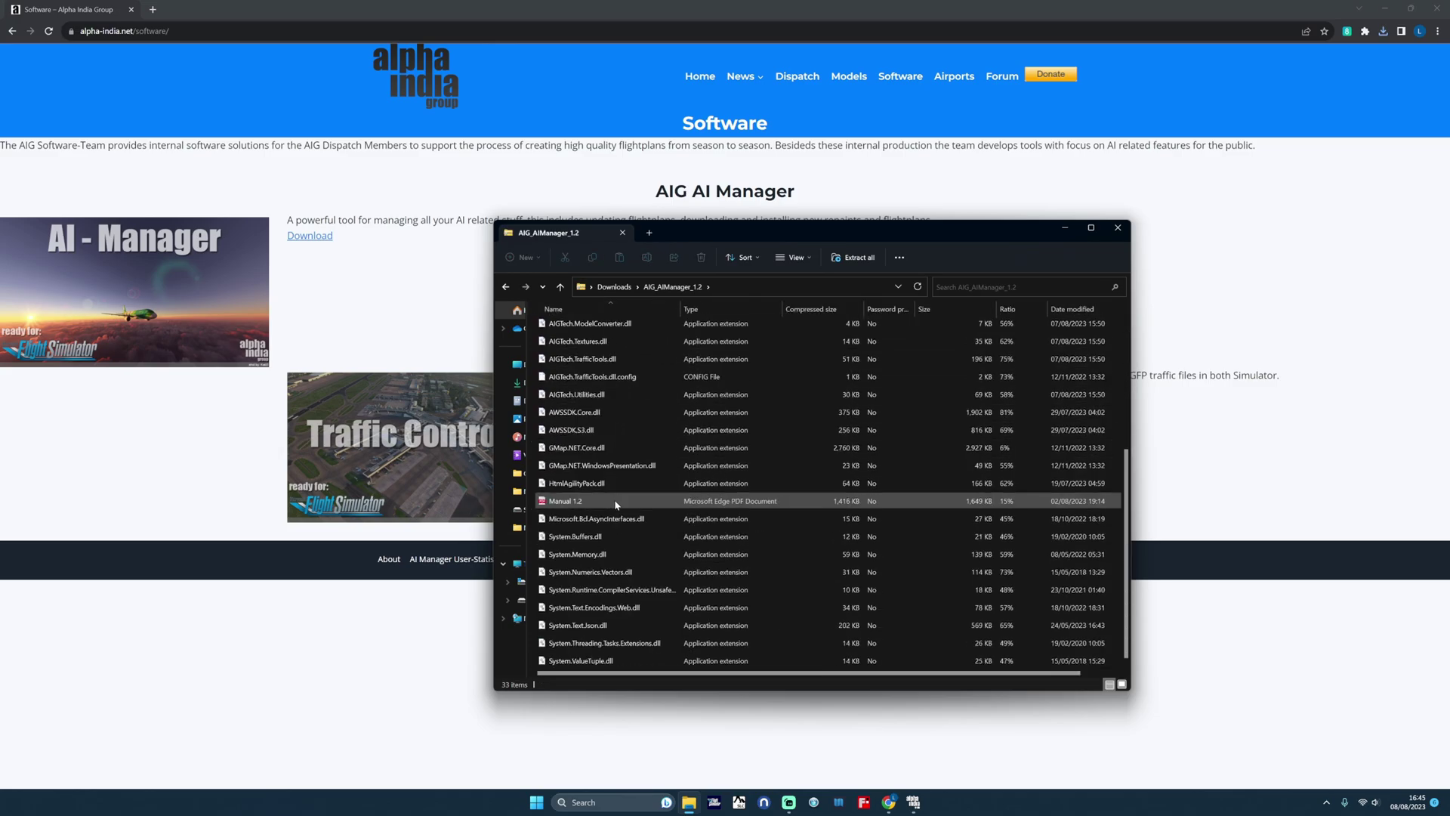
scroll(616, 504, "up", 5)
left_click(576, 348)
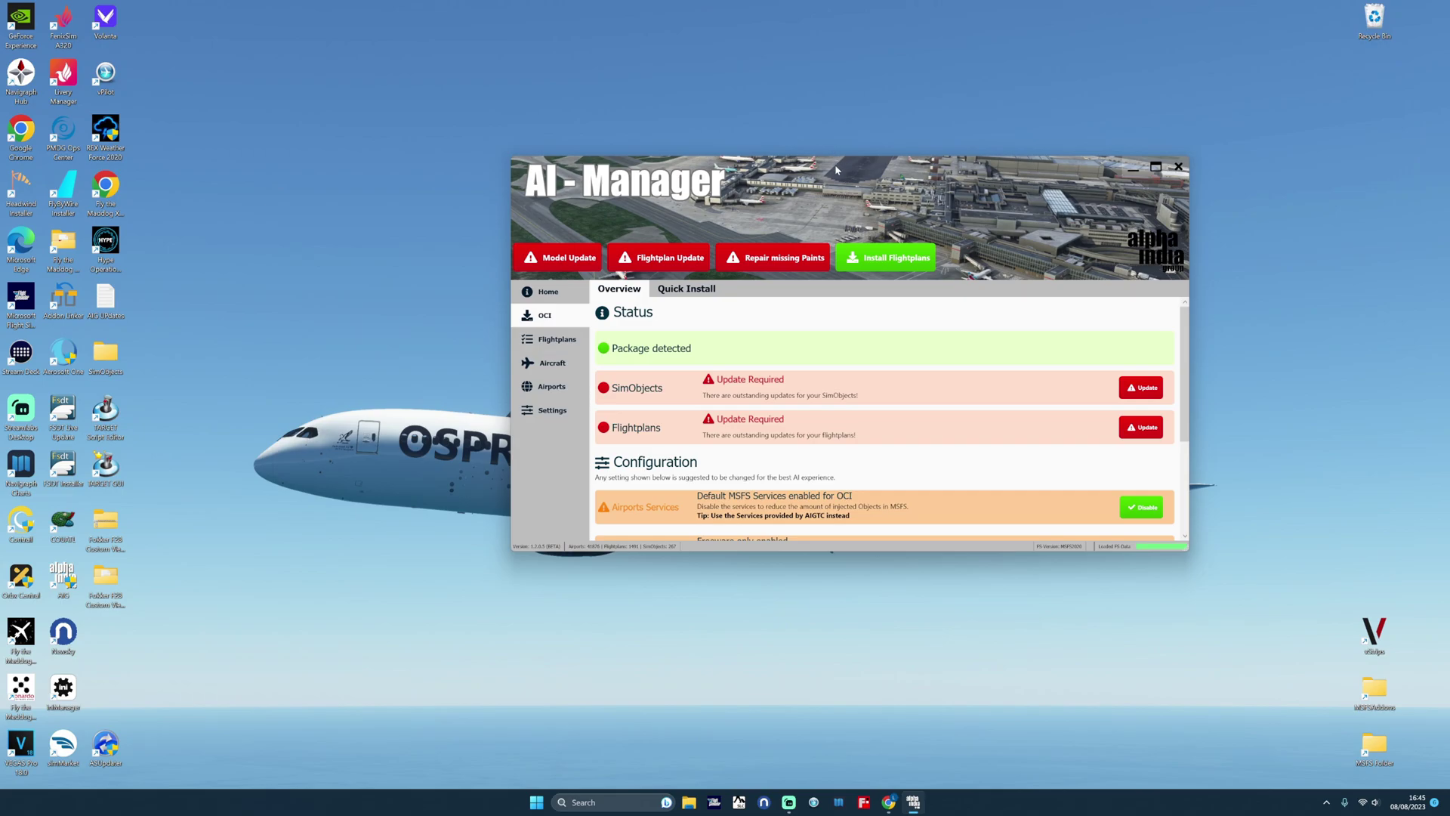
Review the OCI Overview needing SimObjects and Flightplans updates, then show the Quick Install regional presets.
left_click_drag(839, 182, 814, 195)
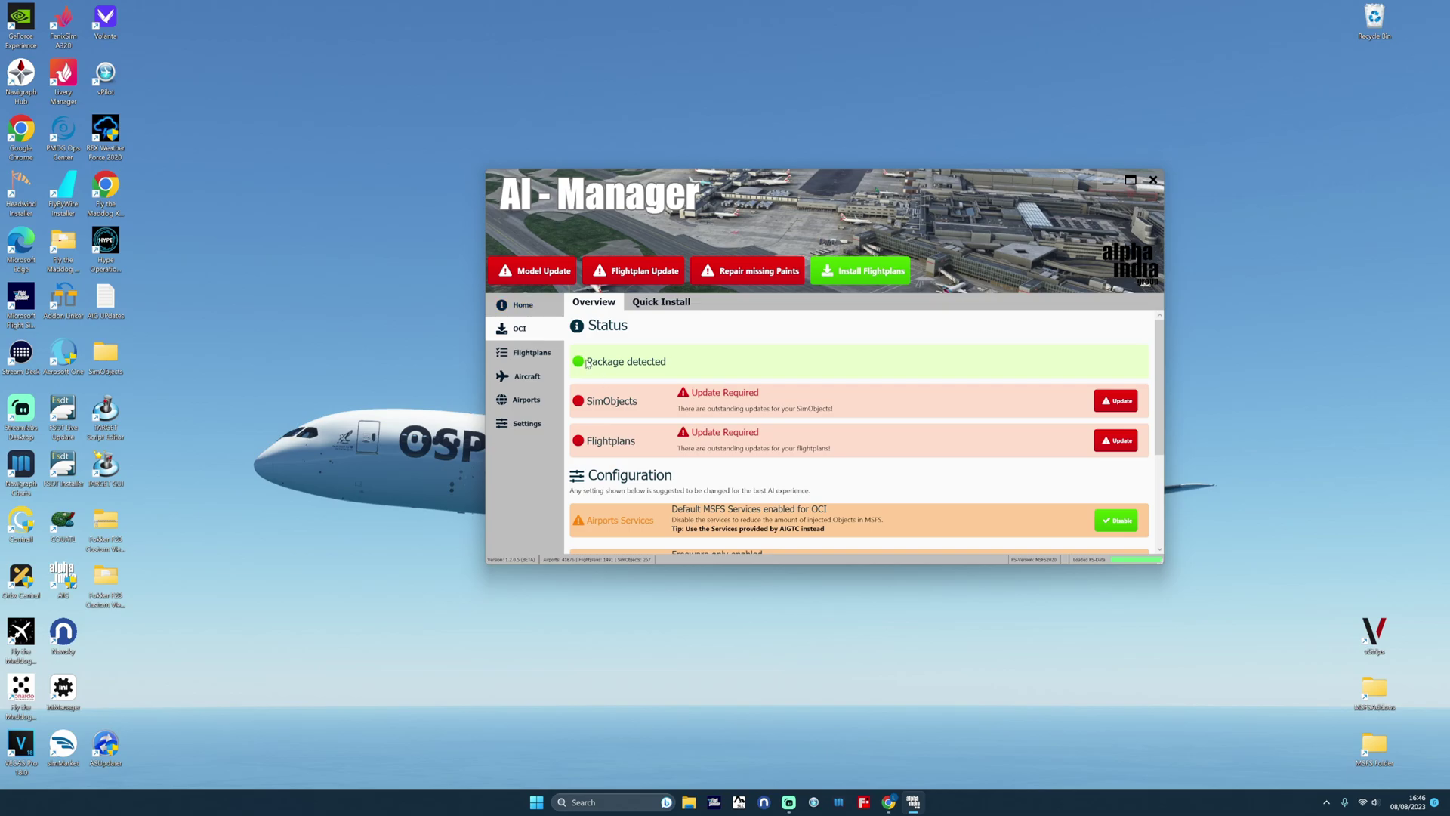
scroll(621, 446, "down", 1)
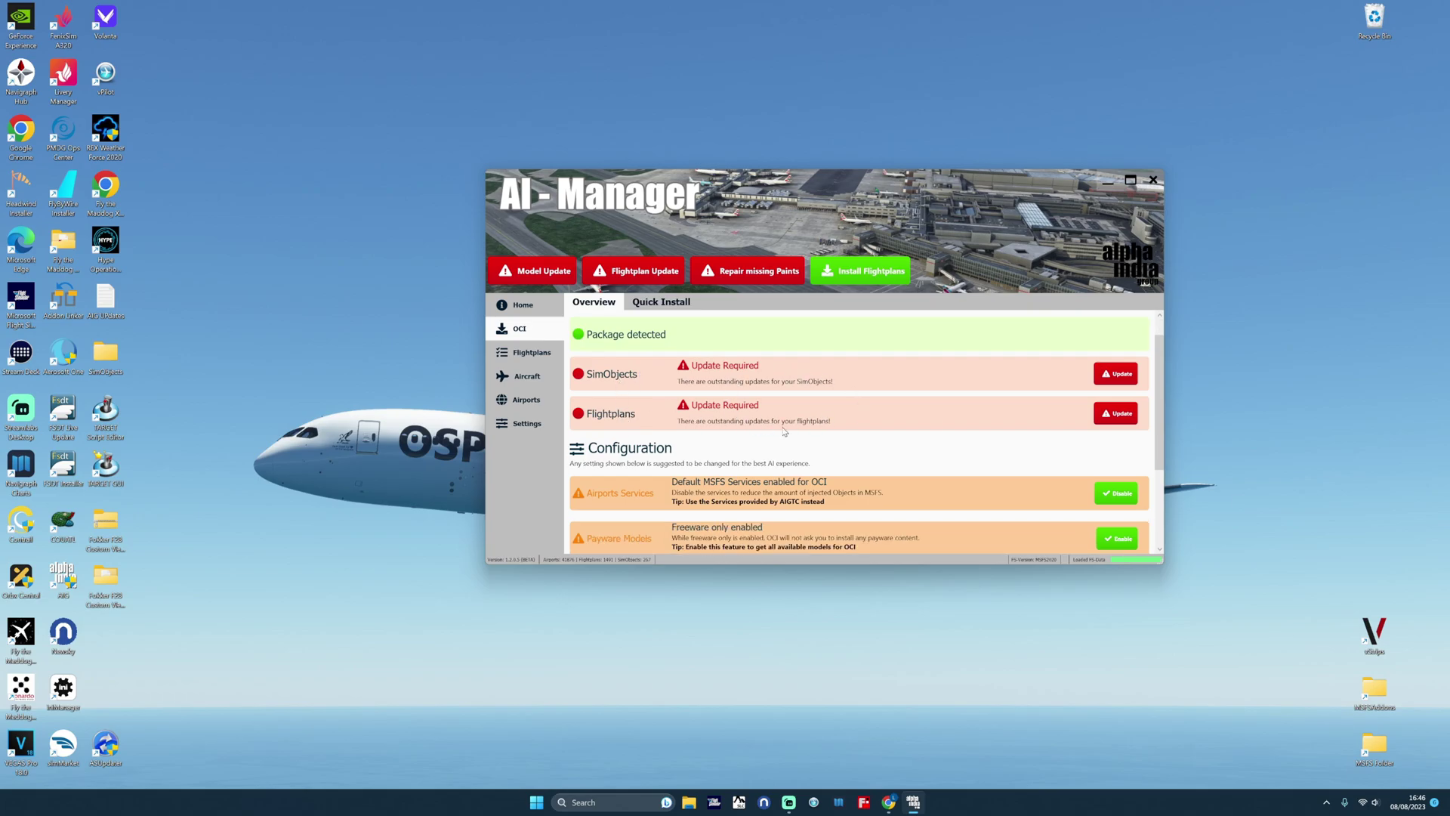
scroll(784, 431, "down", 5)
scroll(650, 393, "up", 6)
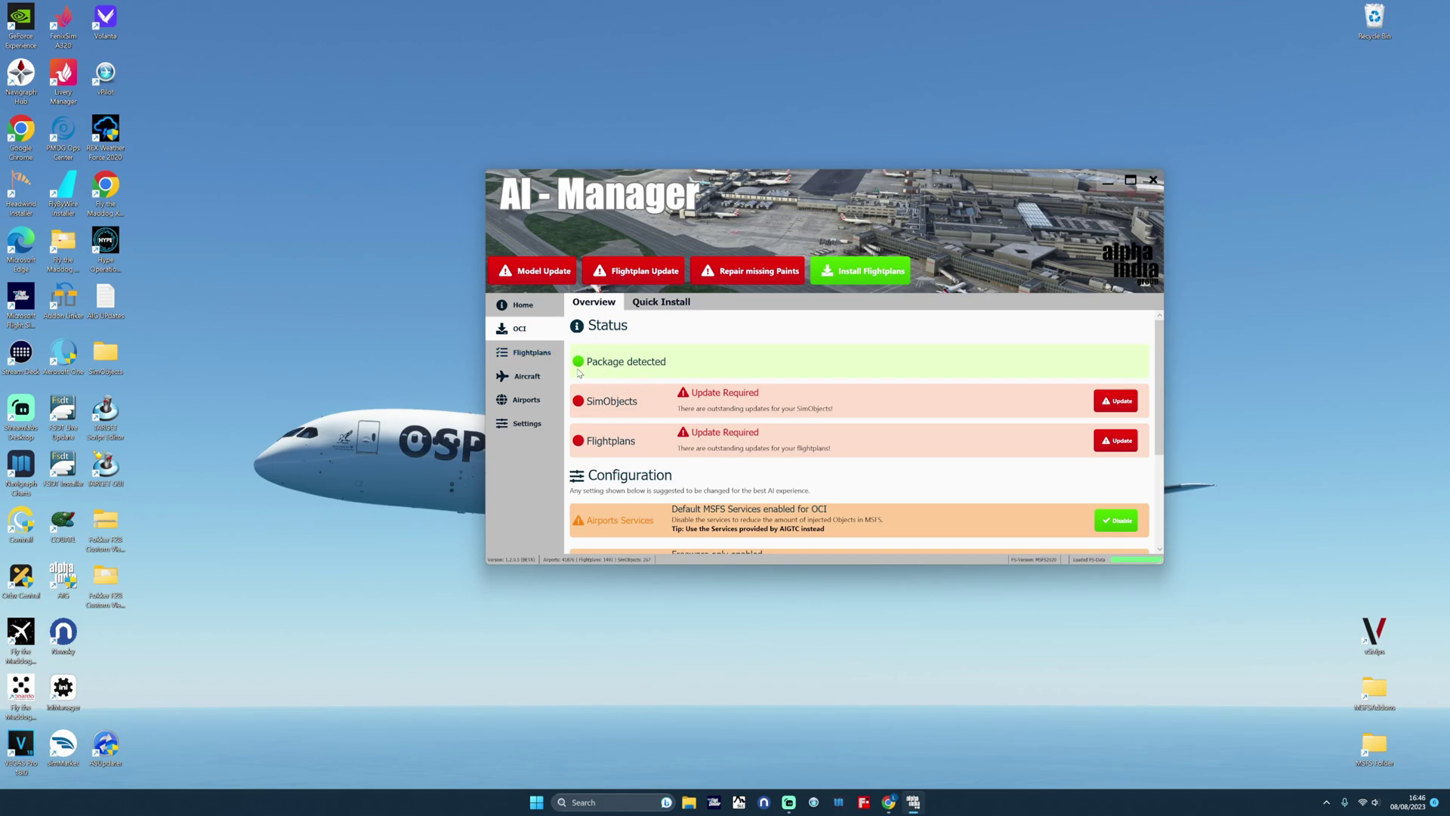
left_click(657, 304)
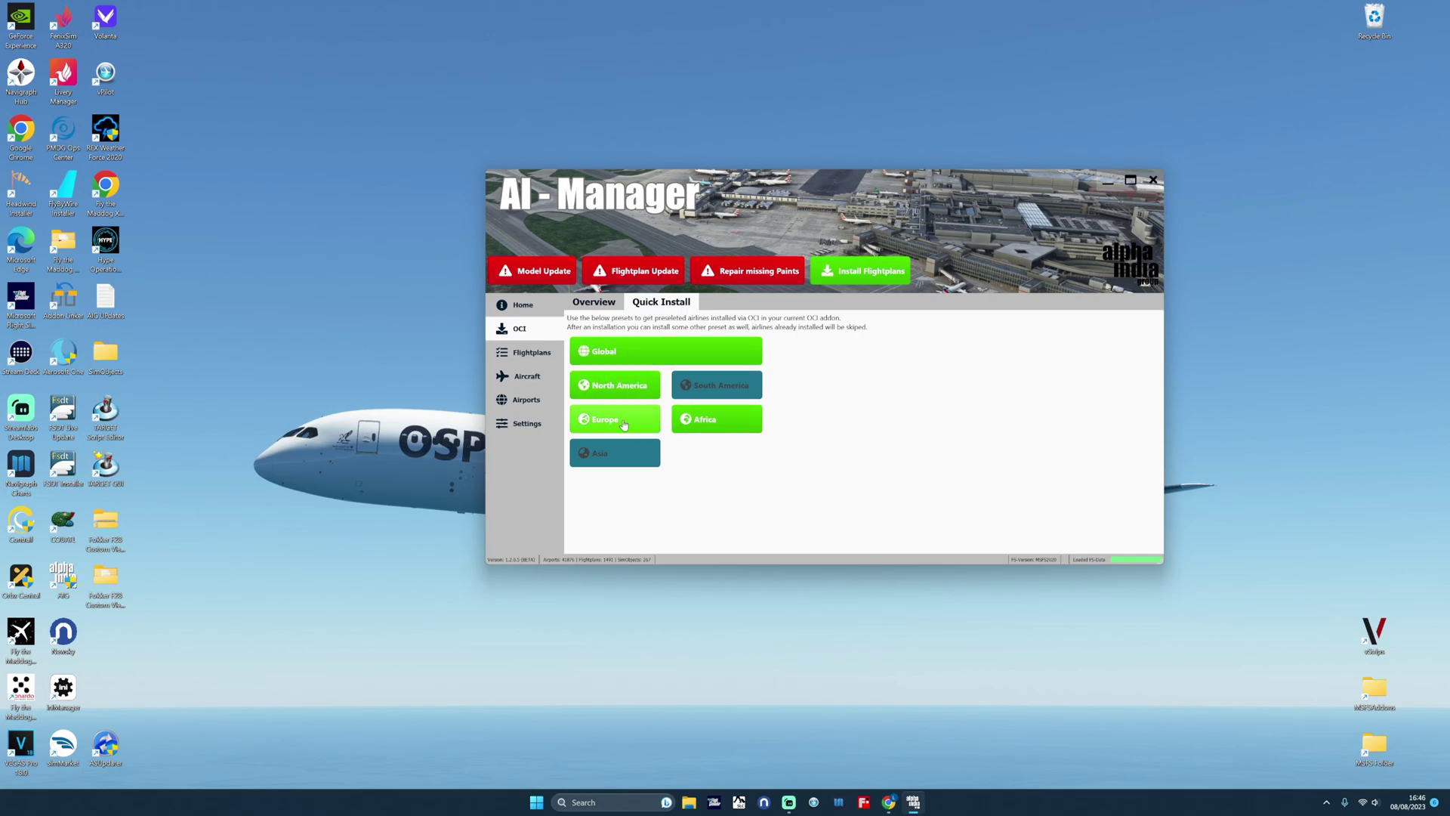
Show the Flightplans section listing installed airline flightplans with season, status and version.
left_click(532, 352)
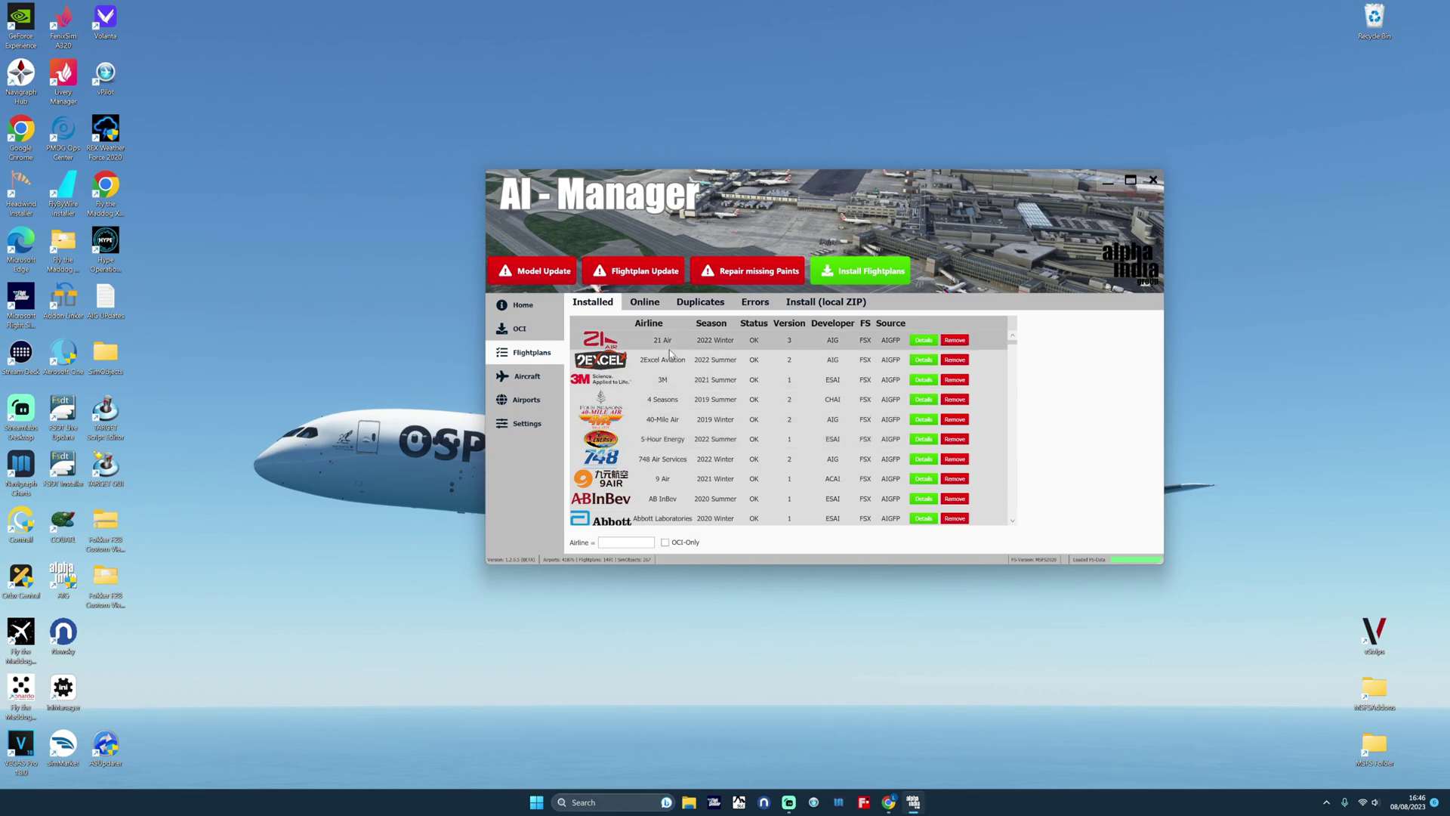
Filter online flightplans to Updated (14), tick all for install, and send them to OCI-Bulk.
left_click(642, 307)
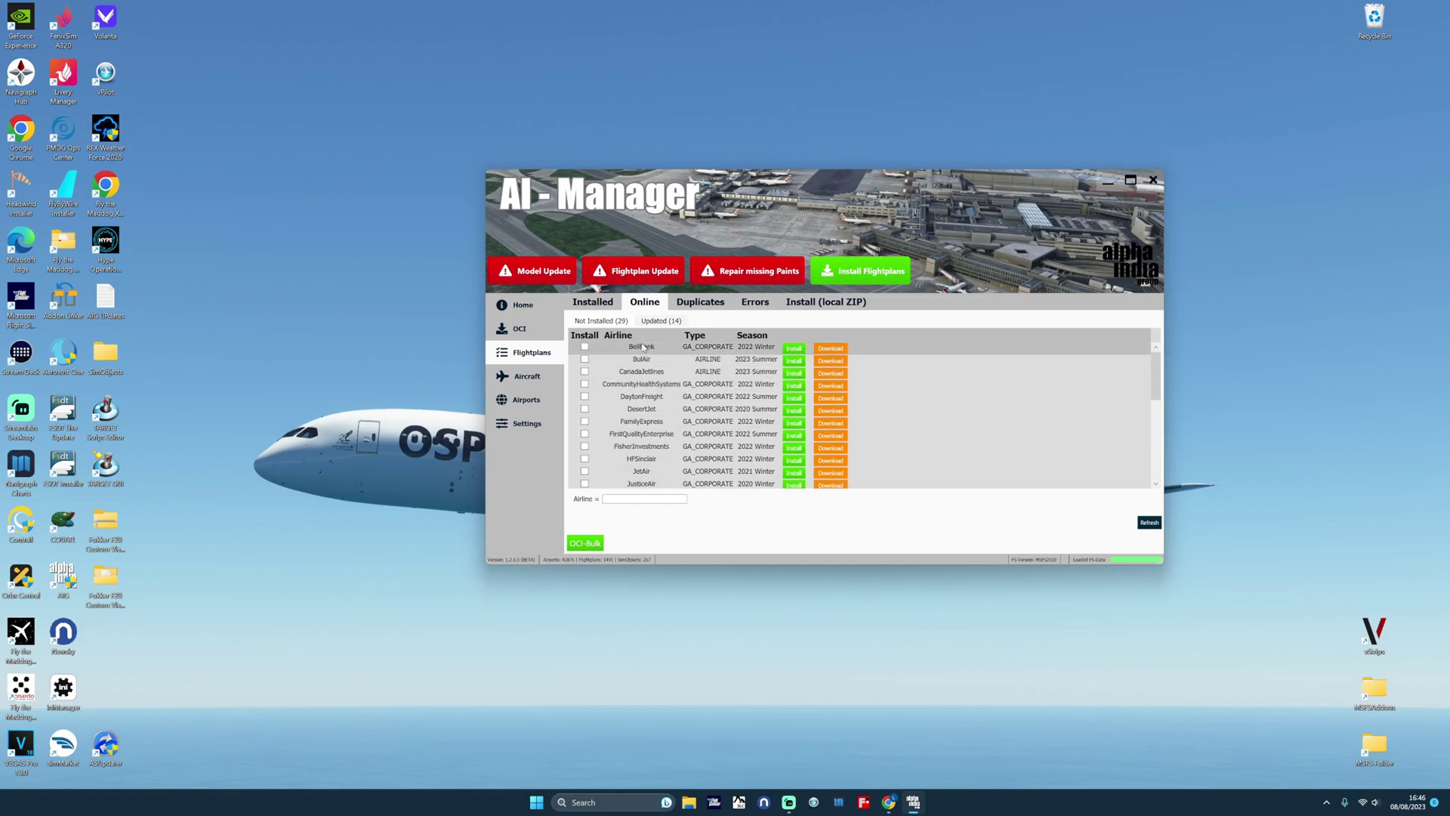
left_click(659, 321)
scroll(645, 415, "up", 1)
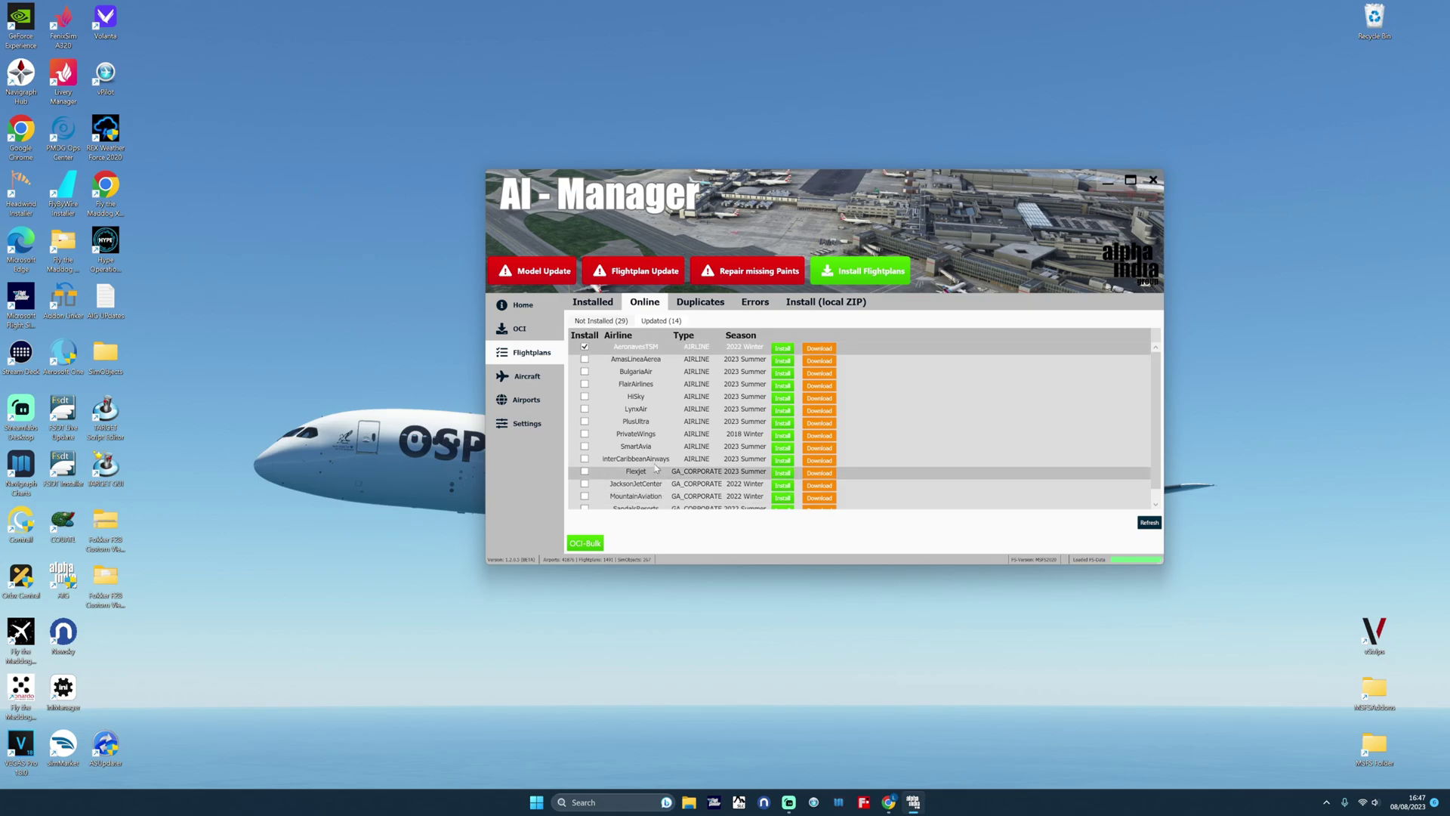
scroll(601, 376, "down", 1)
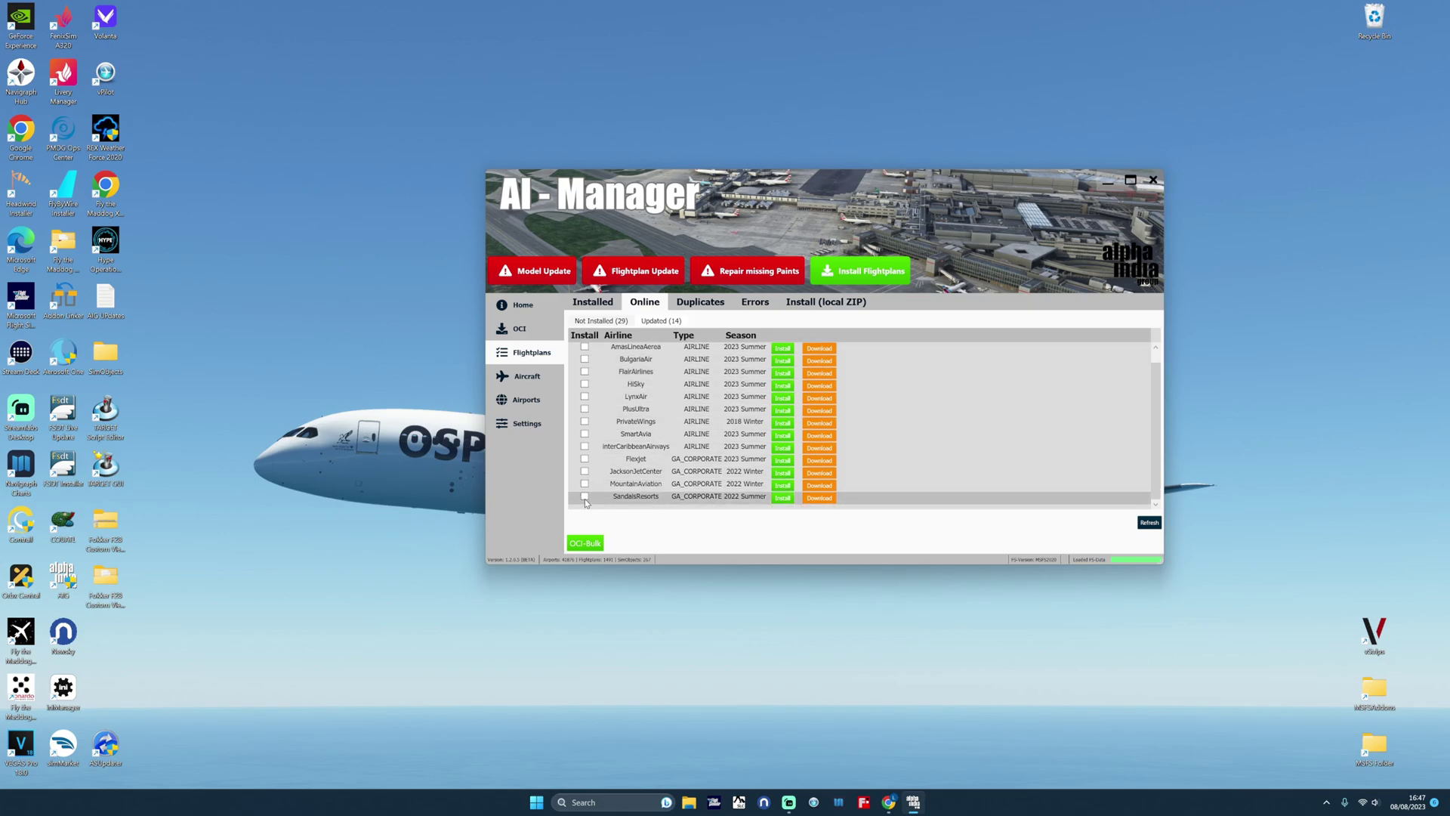
left_click(585, 497, "shift")
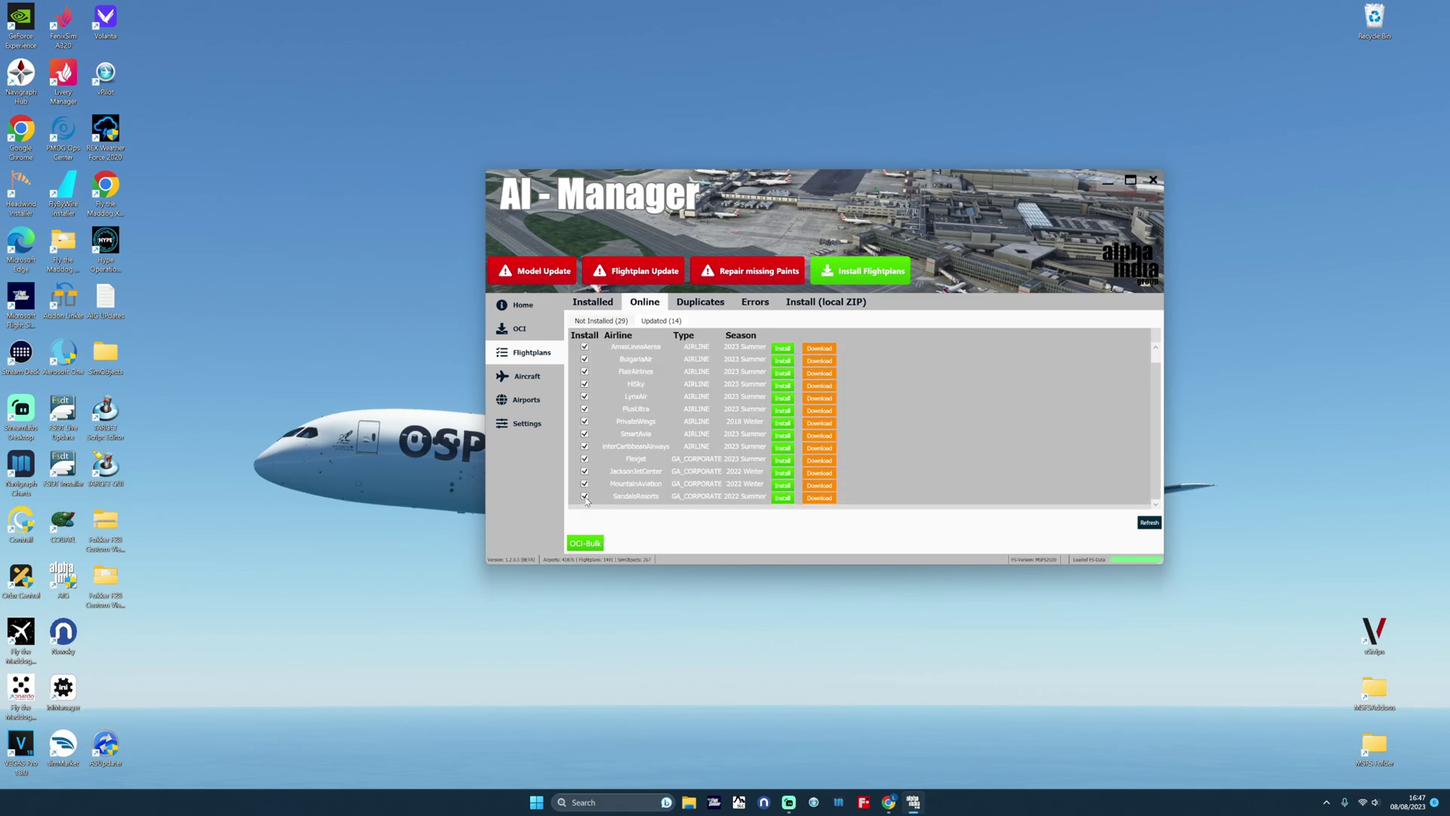
left_click(586, 544)
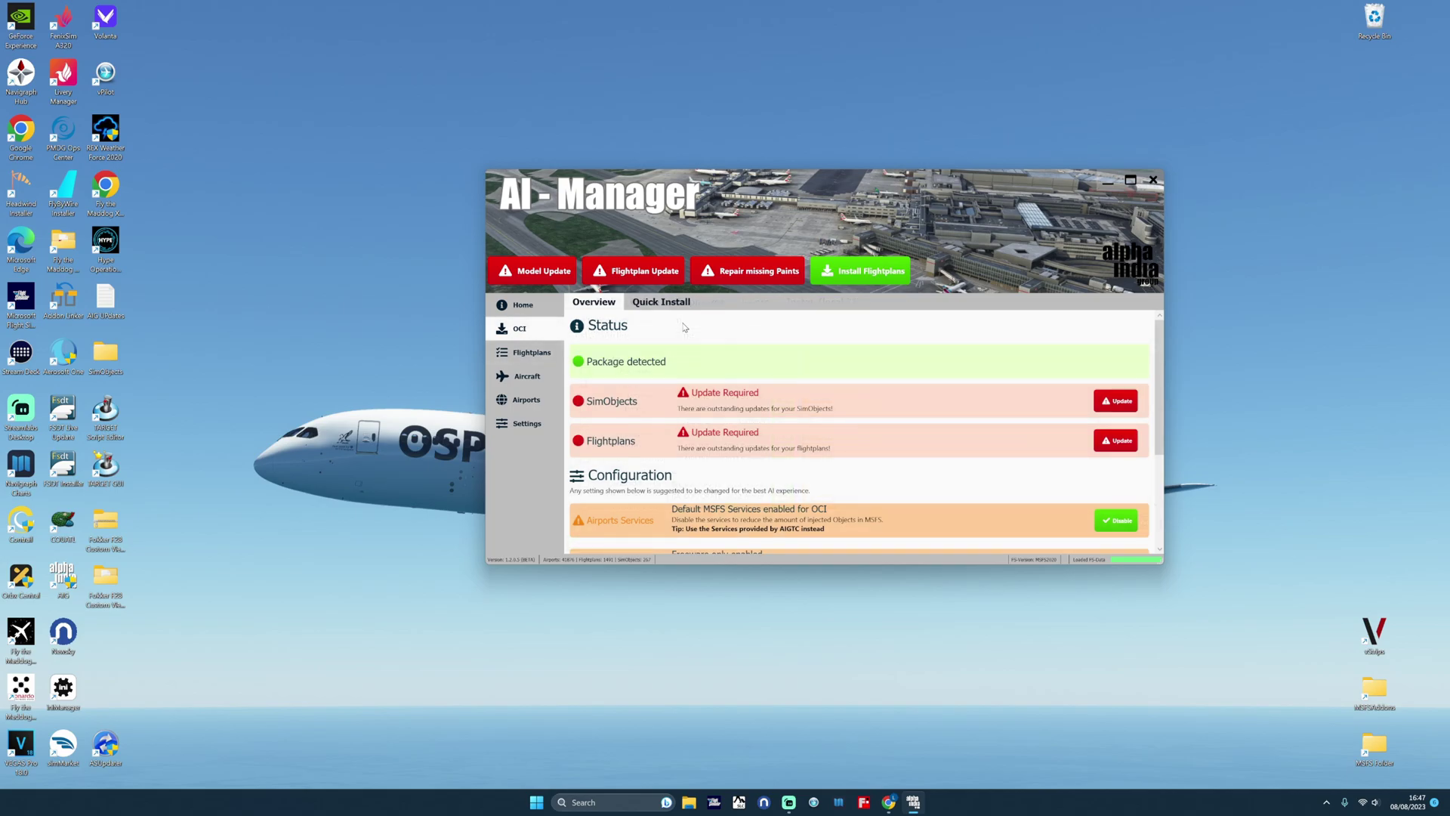
Update the outdated OCI SimObjects so all 267 report up to date.
left_click(1118, 404)
scroll(1072, 453, "down", 3)
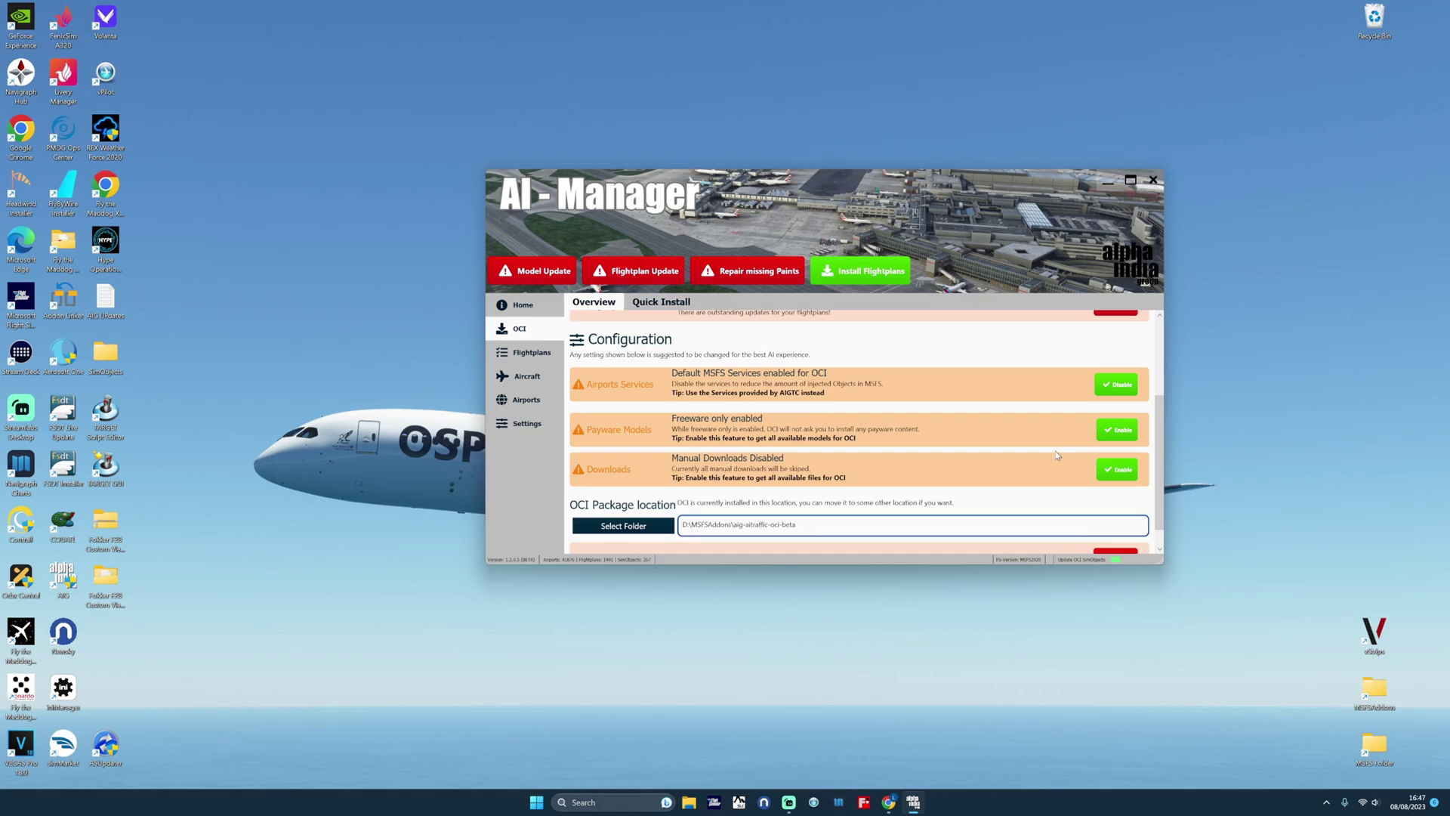
scroll(1114, 446, "up", 2)
scroll(994, 383, "up", 1)
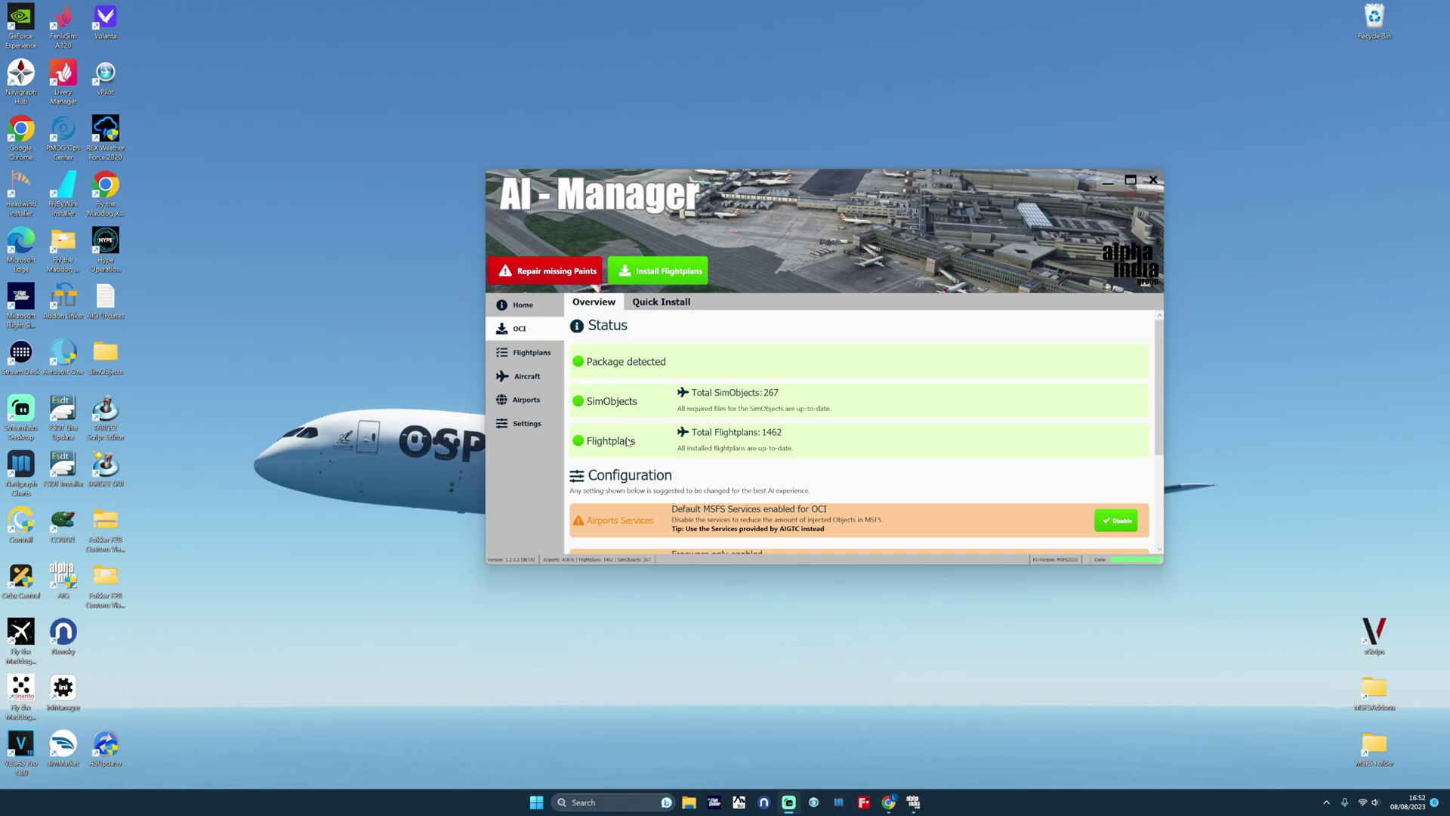
Rerun the OCI check, showing SimObjects current and Flightplans needing an update.
left_click(543, 278)
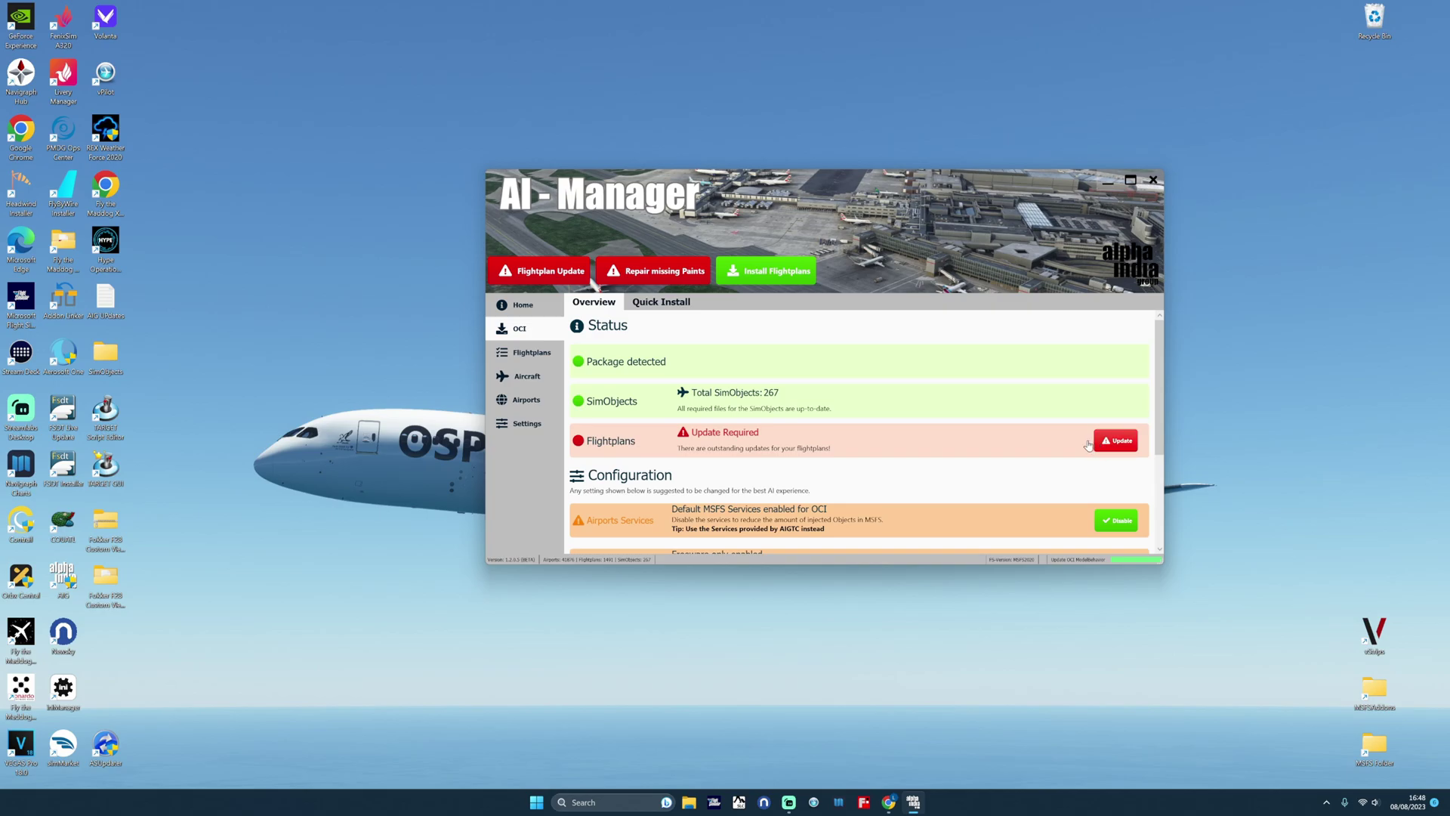
Launch the OCI Bulk Install flightplan update and let it progress through Flexjet Challenger 350 repaints.
left_click(1090, 444)
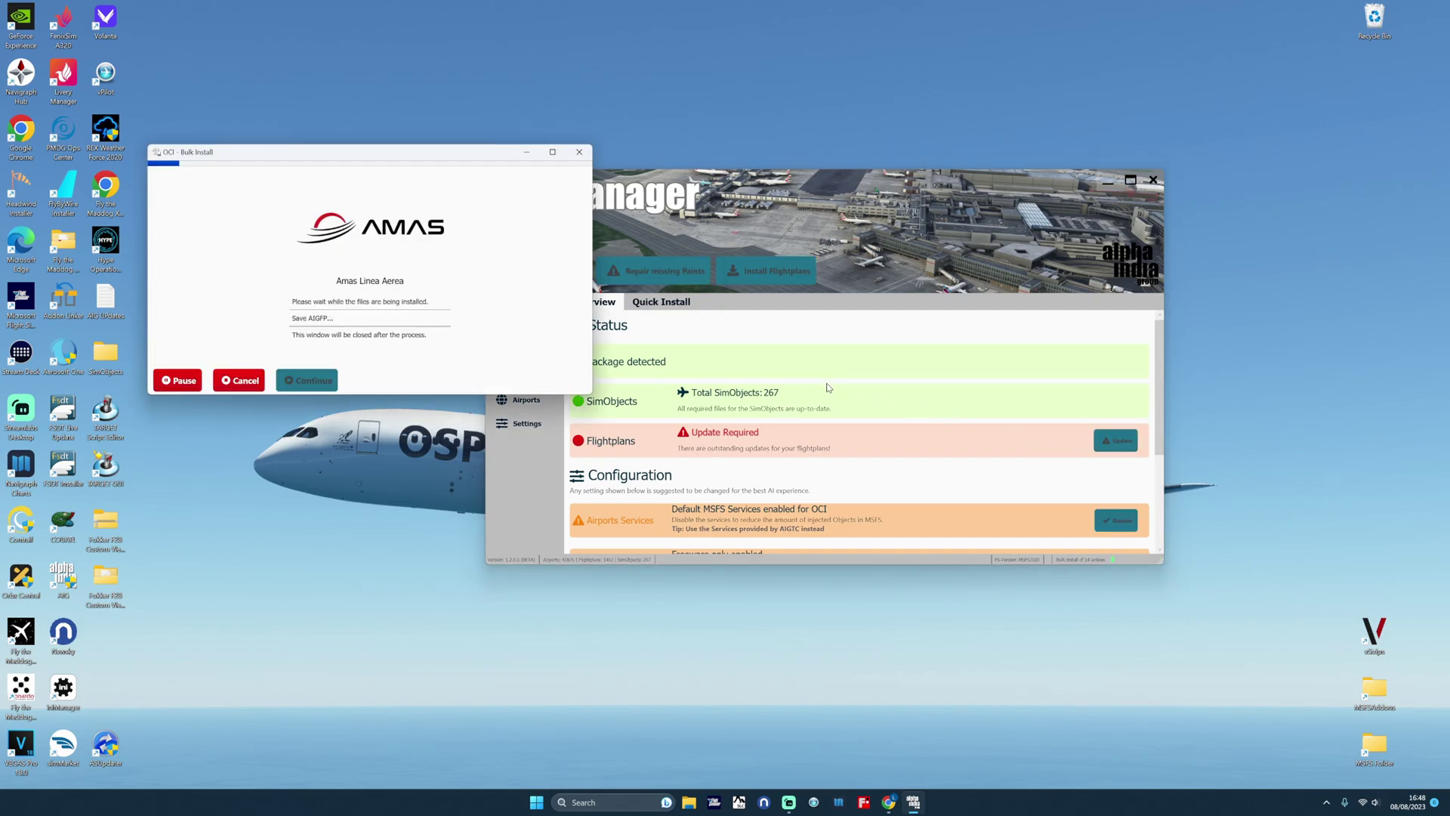
left_click(758, 183)
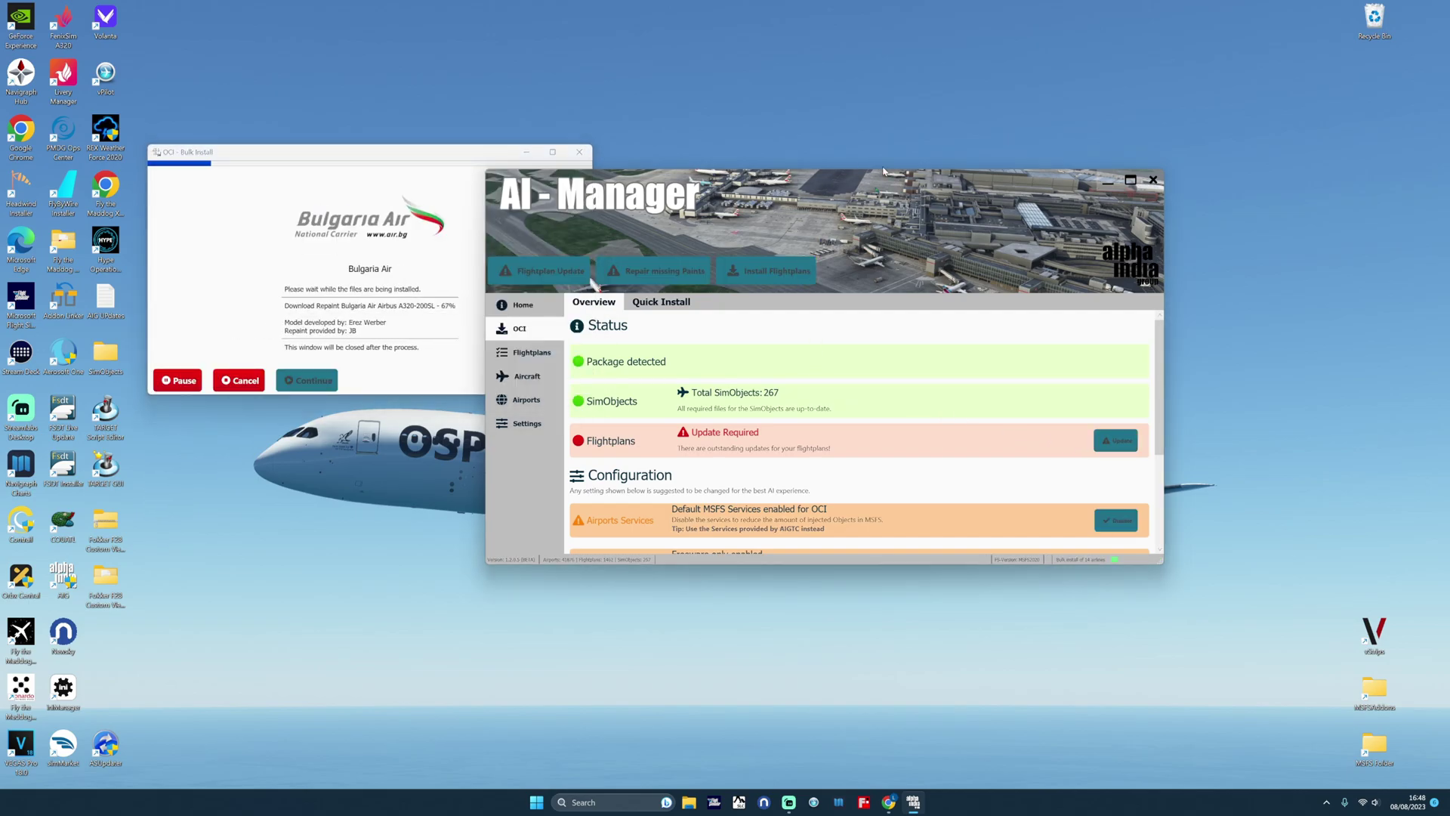
left_click_drag(392, 155, 339, 178)
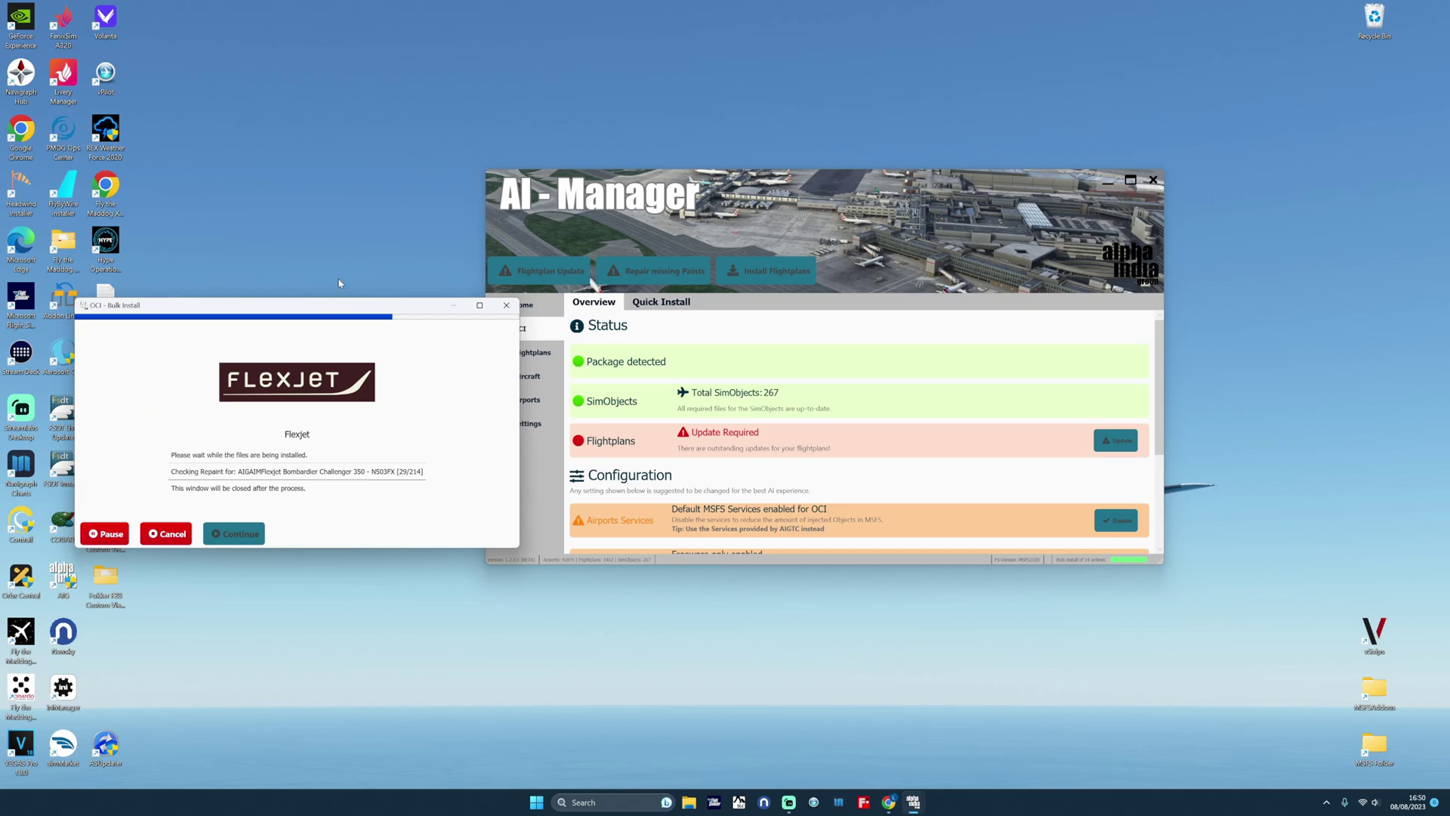
left_click_drag(361, 308, 339, 283)
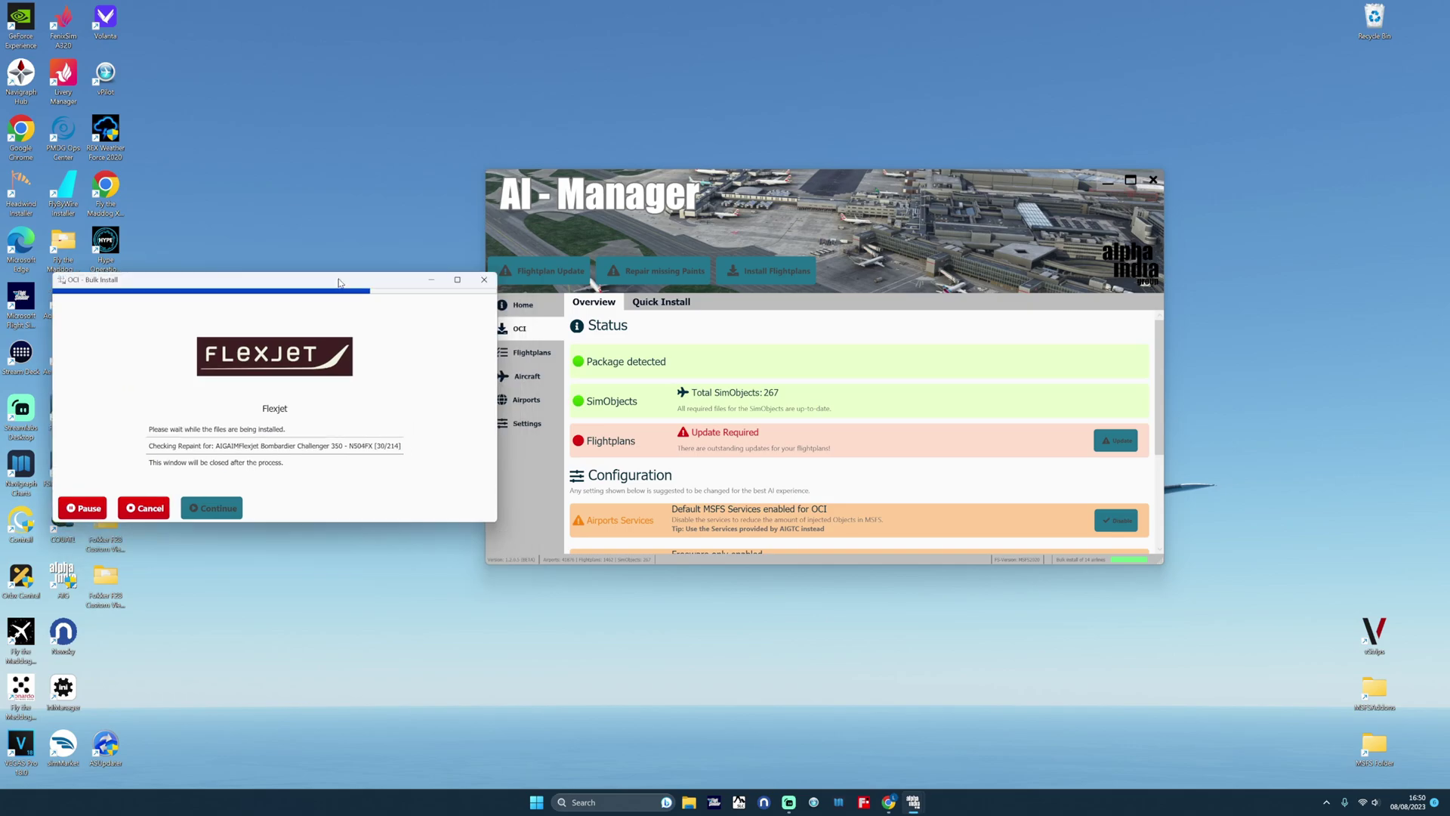